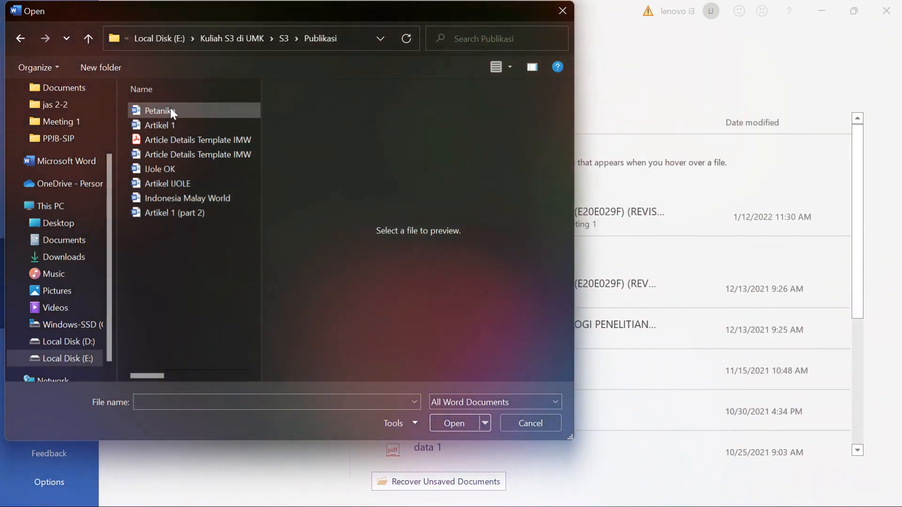
# Open the Petanika document from the Publikasi folder and start the Grammarly check on it
pyautogui.click(170, 111)
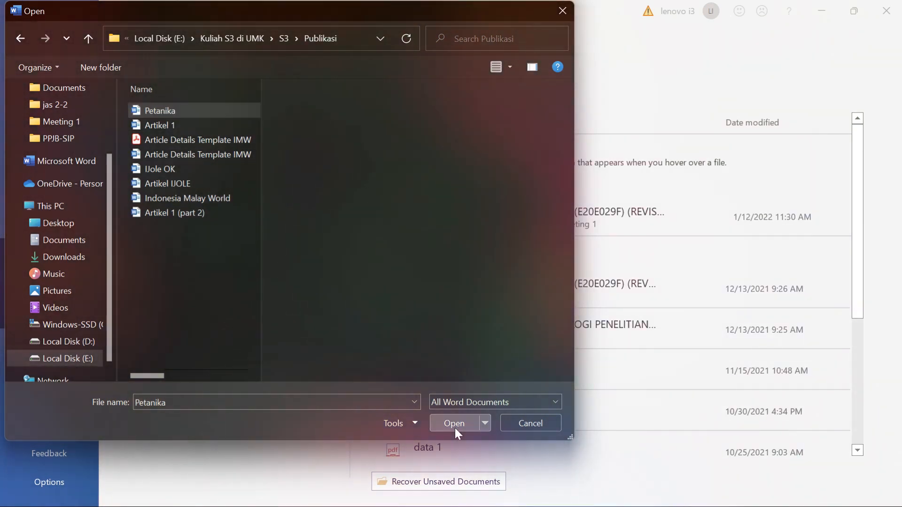
pyautogui.click(455, 427)
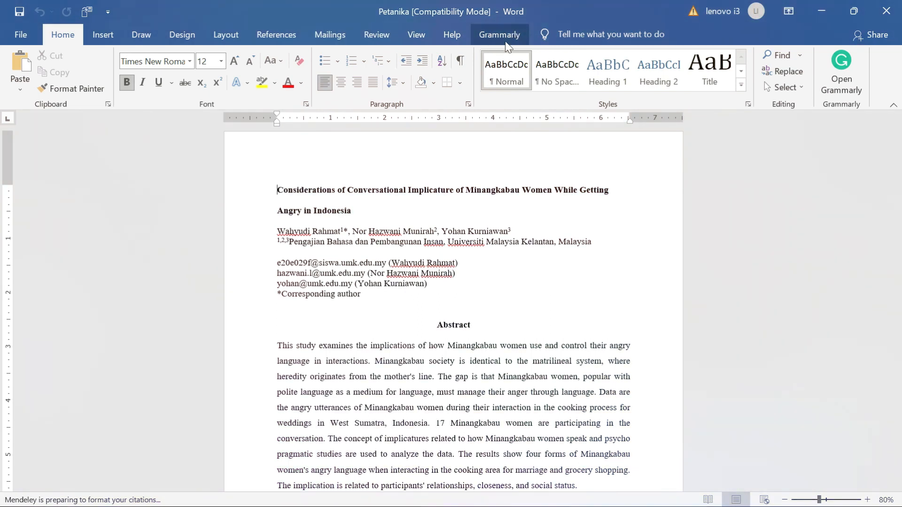
pyautogui.click(844, 87)
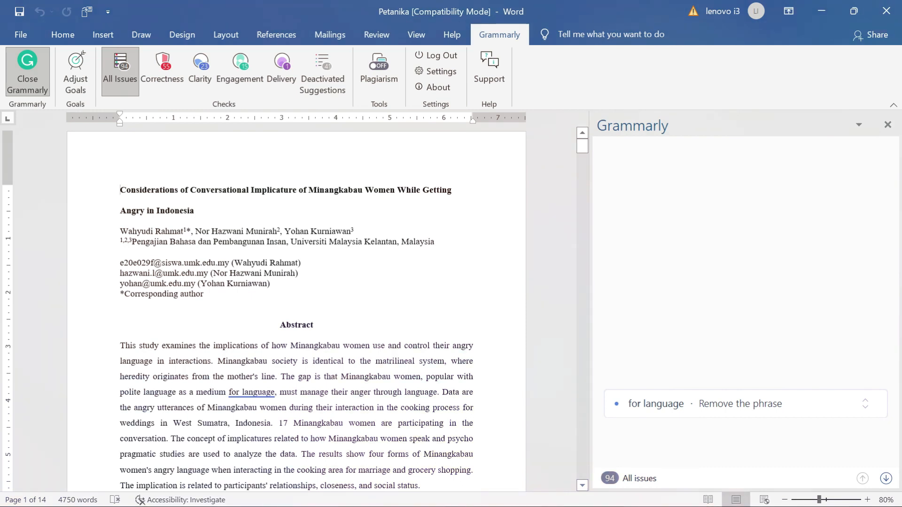
# Accept Grammarly's suggestion to remove the phrase "for language" from the abstract
pyautogui.scroll(-3, 296, 305)
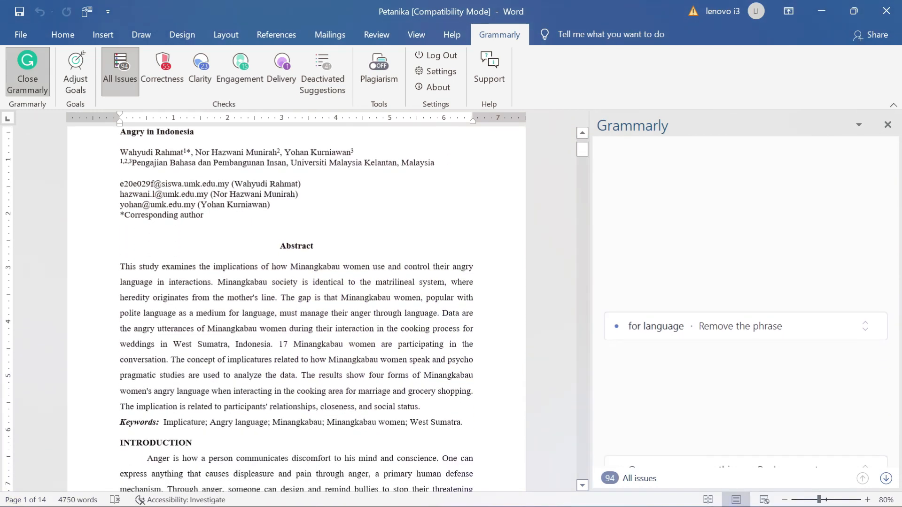
pyautogui.scroll(-1, 296, 306)
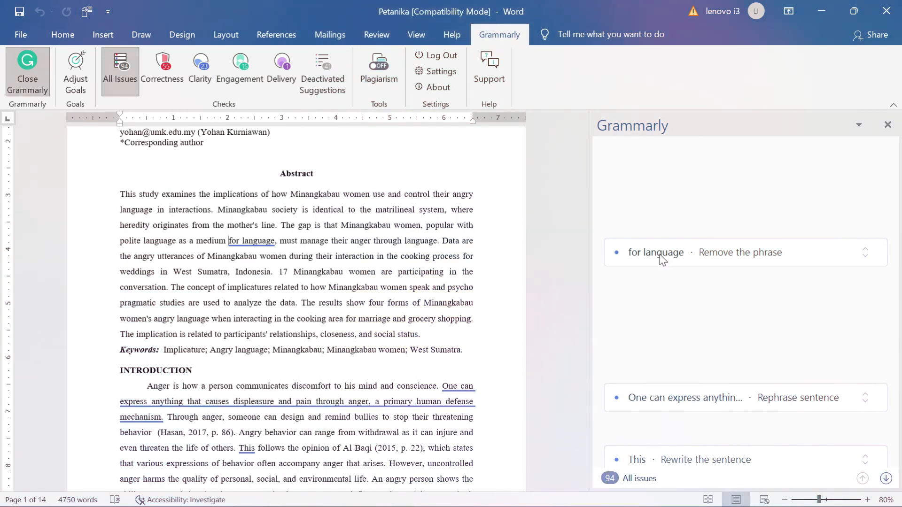
pyautogui.click(672, 260)
pyautogui.click(673, 281)
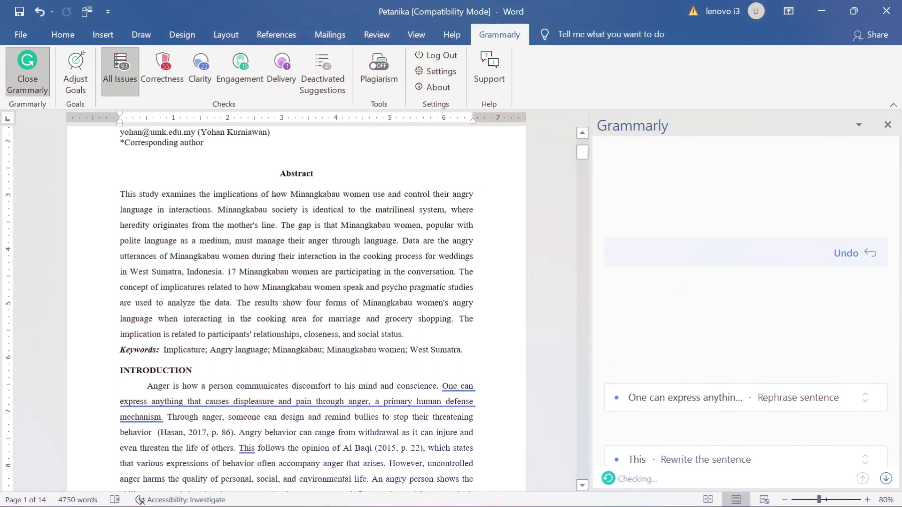
# Replace the Introduction sentence starting "One can express anything" with Grammarly's rephrased version starting "A primary human defense mechanism"
pyautogui.scroll(-4, 296, 305)
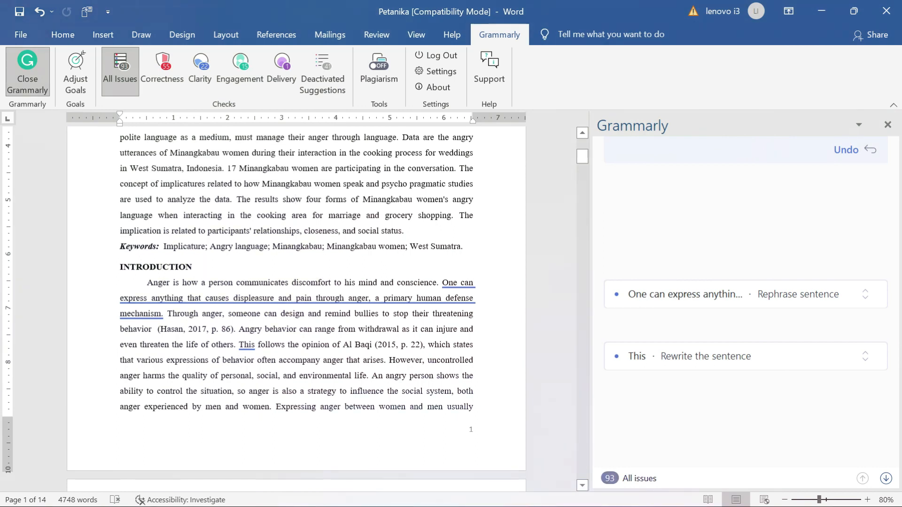
pyautogui.click(733, 294)
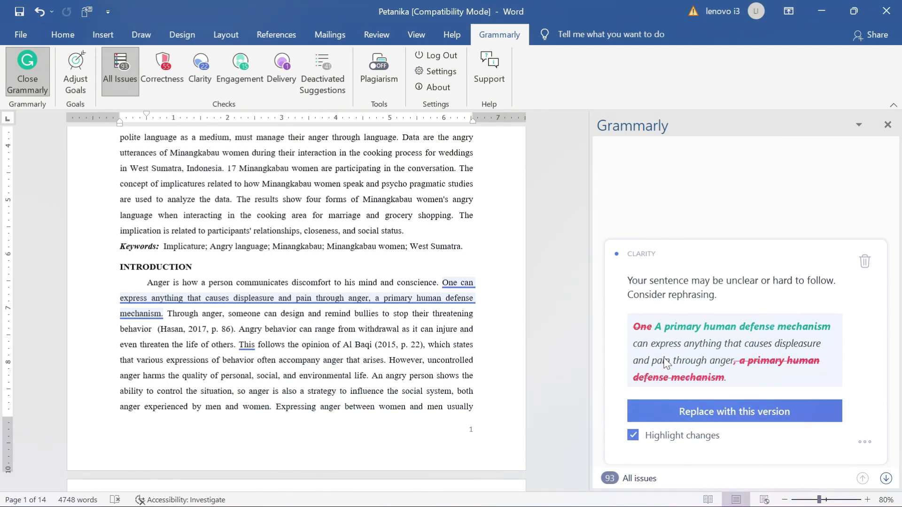
pyautogui.click(721, 413)
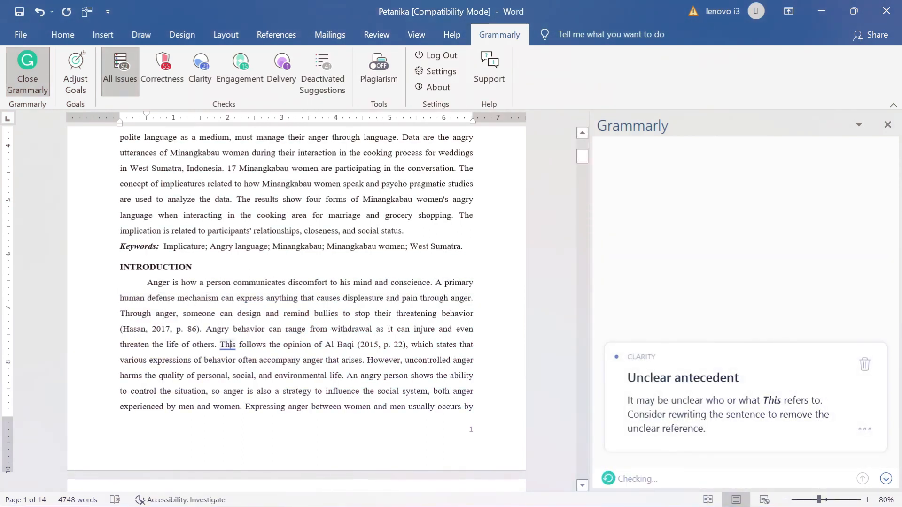
# Check the spelling suggestion for "basandi" and accept the suggested comma after "angry" in the Minangkabau women paragraph
pyautogui.scroll(-1, 296, 306)
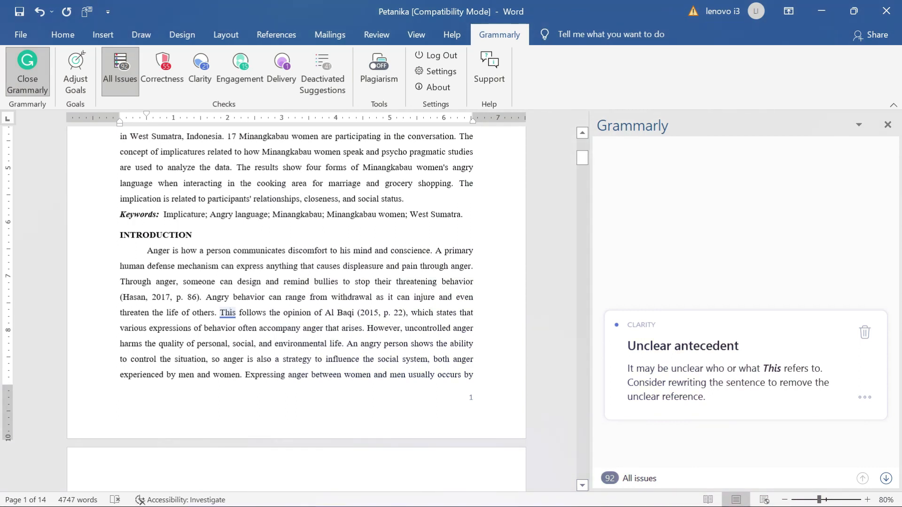
pyautogui.scroll(-1, 374, 339)
pyautogui.scroll(-6, 374, 340)
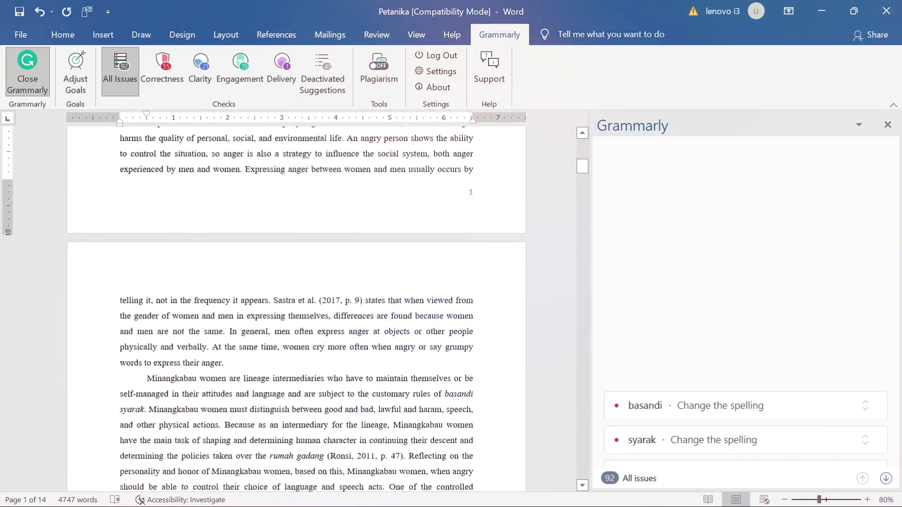
pyautogui.scroll(-3, 296, 310)
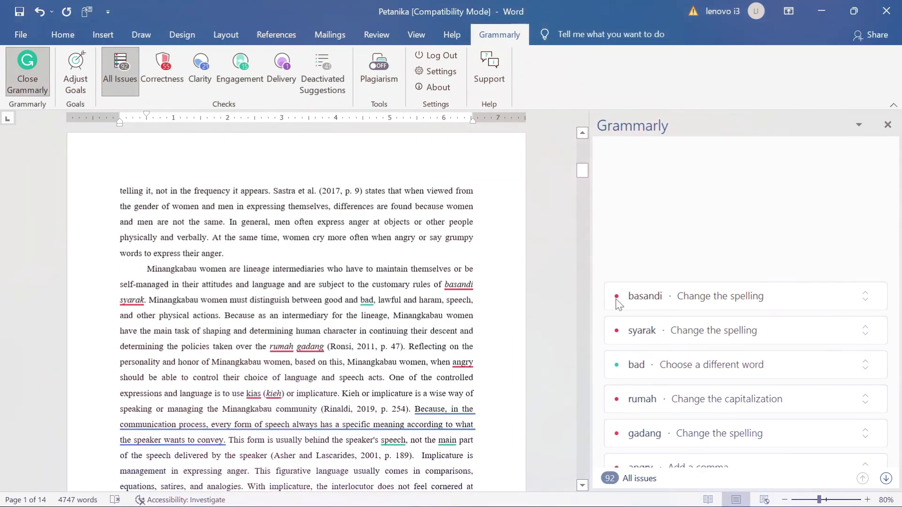
pyautogui.click(632, 305)
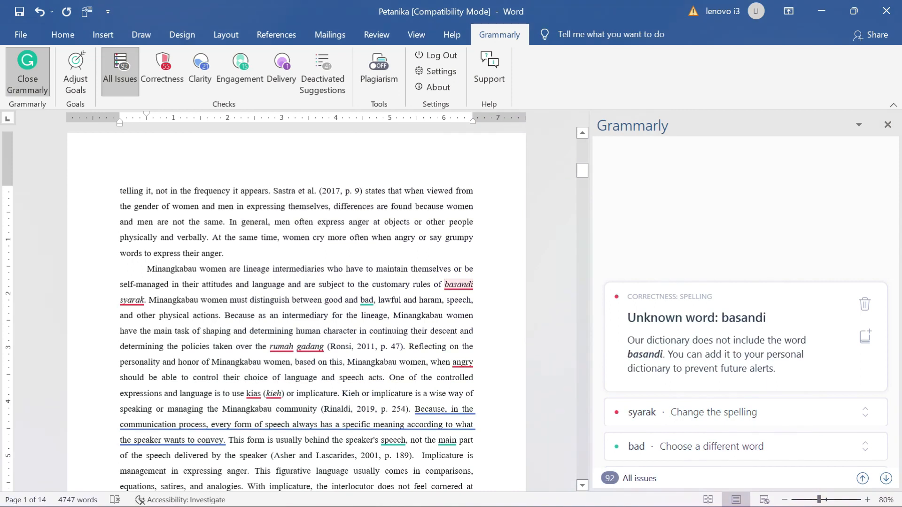
pyautogui.click(367, 300)
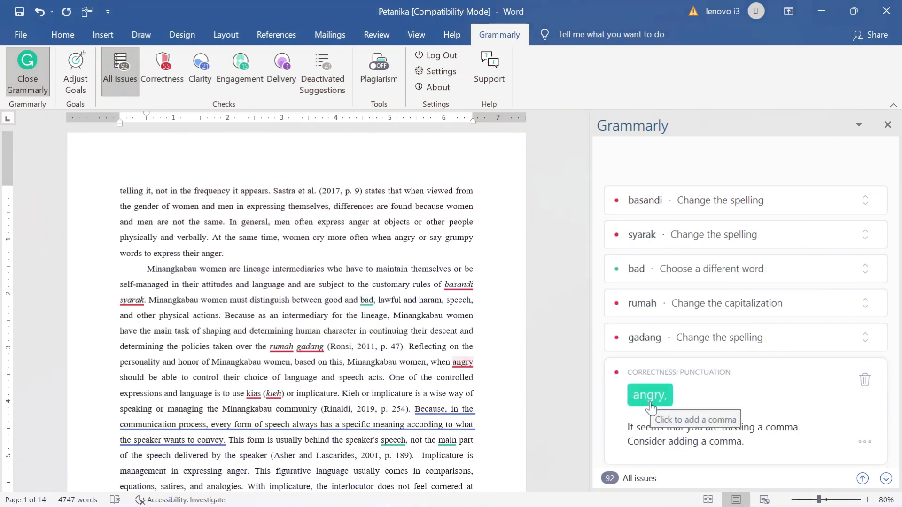
pyautogui.click(649, 396)
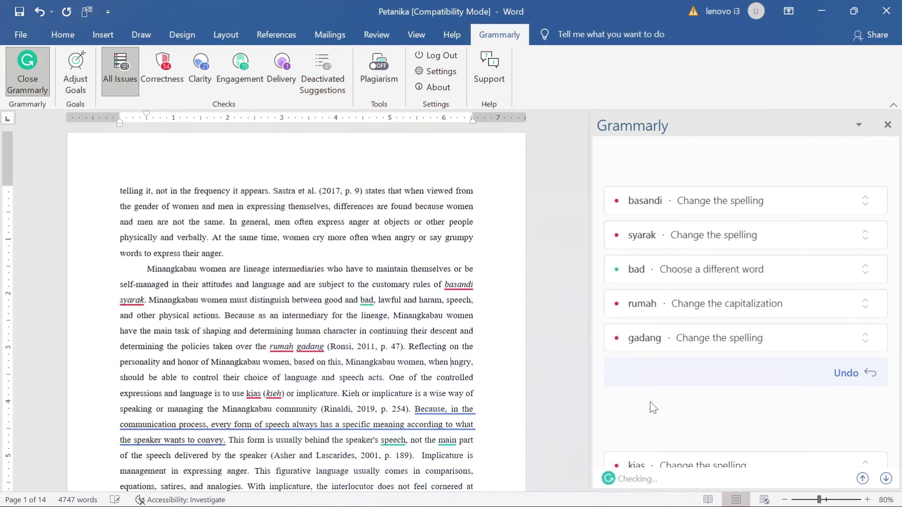
# Review Grammarly's suggestions for the "Because, in the communication process" sentence, "speech", "main", and the implicature and psycho-pragmatics sentences
pyautogui.scroll(-3, 296, 311)
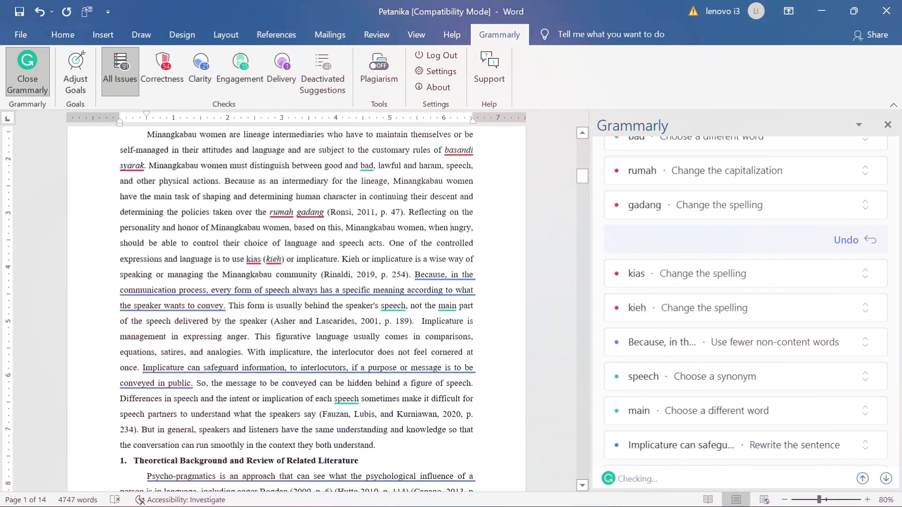
pyautogui.click(733, 342)
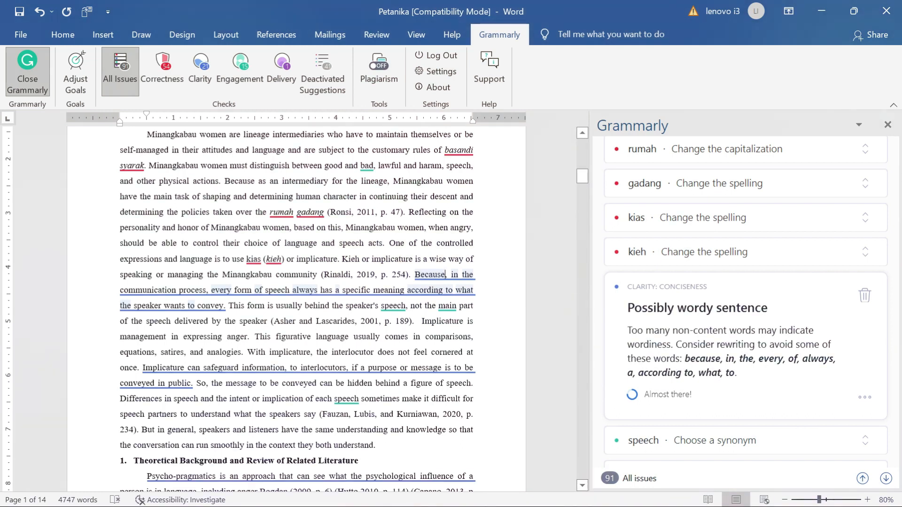
pyautogui.scroll(-1, 296, 306)
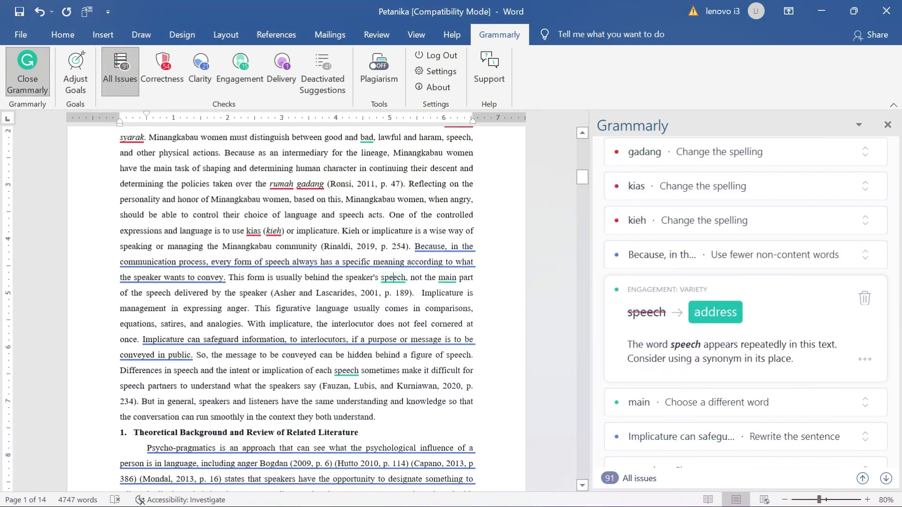
pyautogui.click(450, 277)
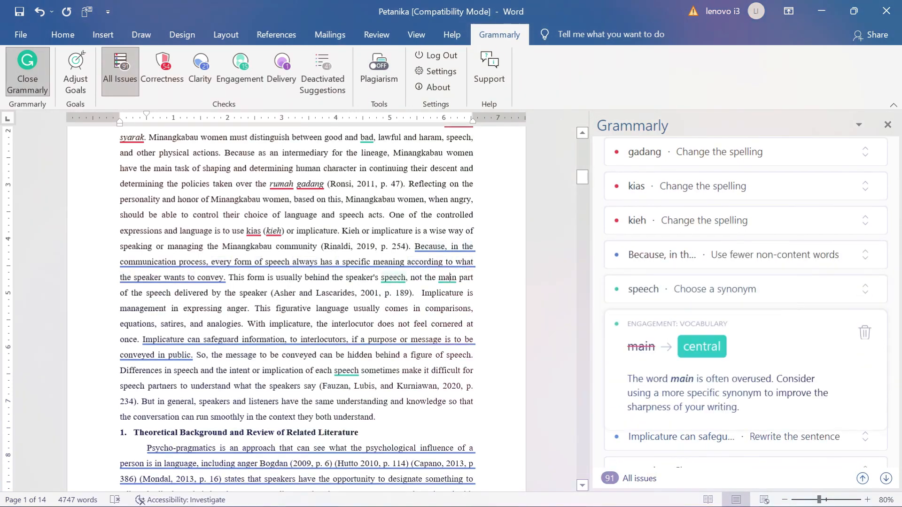
pyautogui.scroll(-1, 296, 308)
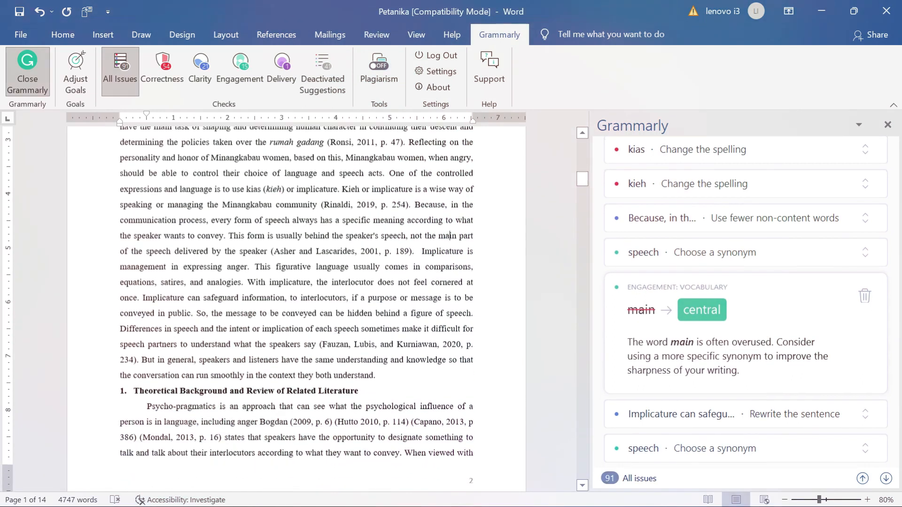
pyautogui.click(310, 295)
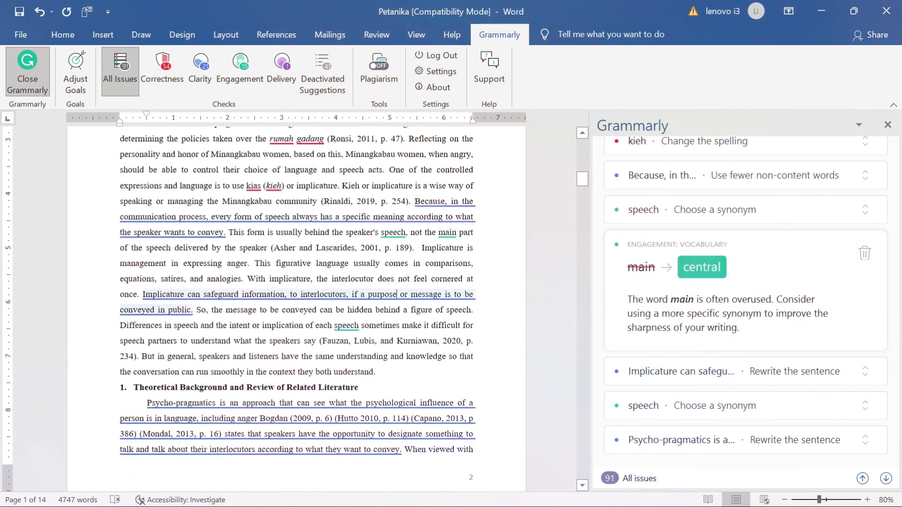
pyautogui.click(339, 419)
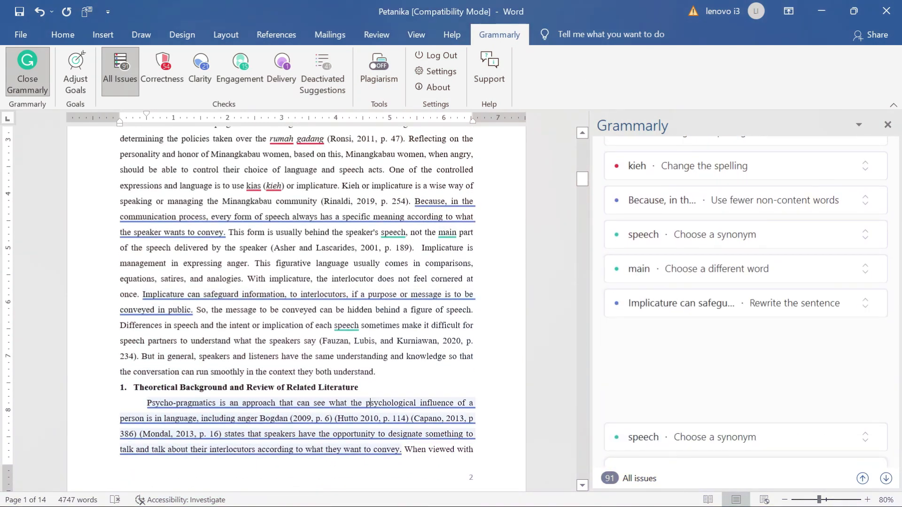
# Undo the comma added after "angry" and the rephrasing of the "One can express anything" sentence
pyautogui.scroll(15, 296, 309)
pyautogui.scroll(-4, 296, 309)
pyautogui.scroll(-5, 296, 309)
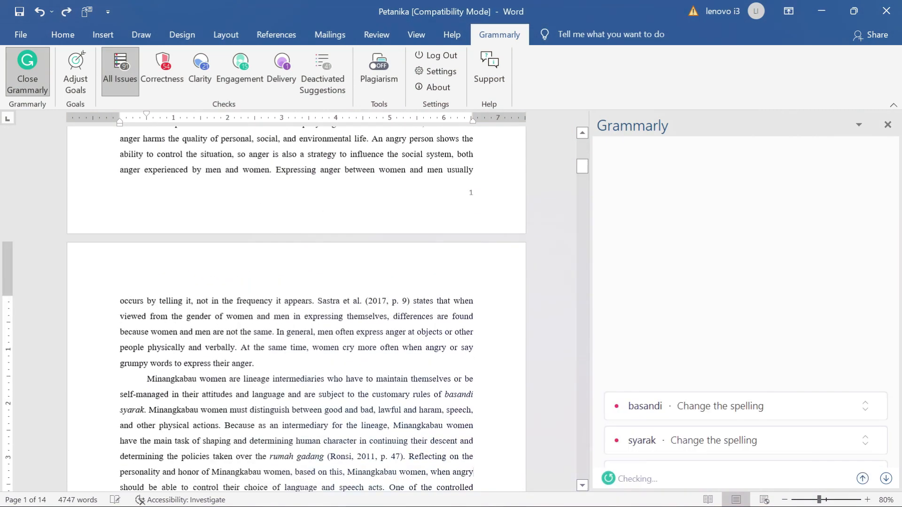
pyautogui.hotkey('ctrl', 'z')
pyautogui.scroll(4, 382, 320)
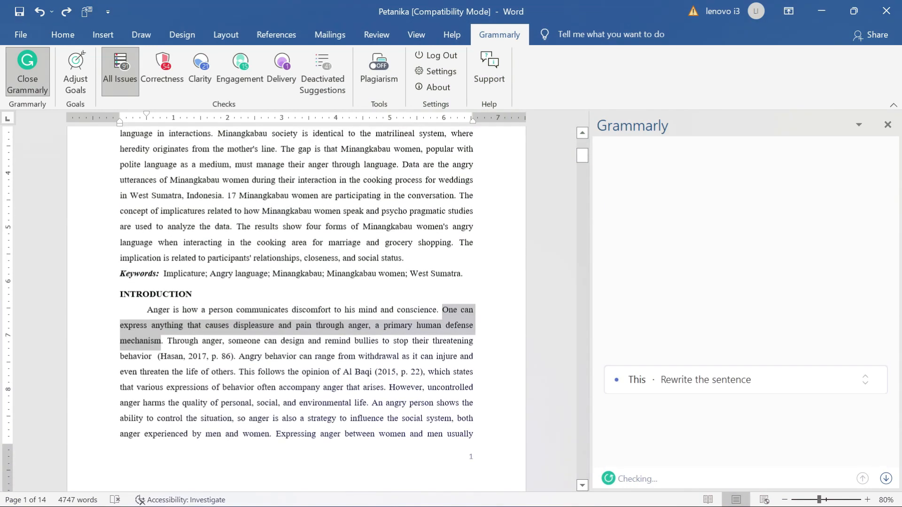
# Review the suggestions for the "One can express anything" sentence, the unclear "This" in the Introduction, and "angry" on page 2
pyautogui.click(383, 325)
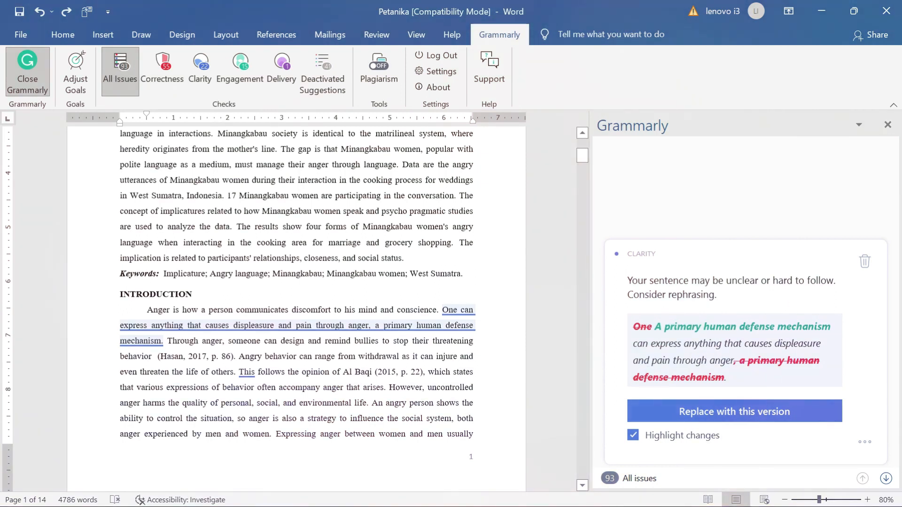
pyautogui.click(346, 397)
pyautogui.scroll(-9, 346, 397)
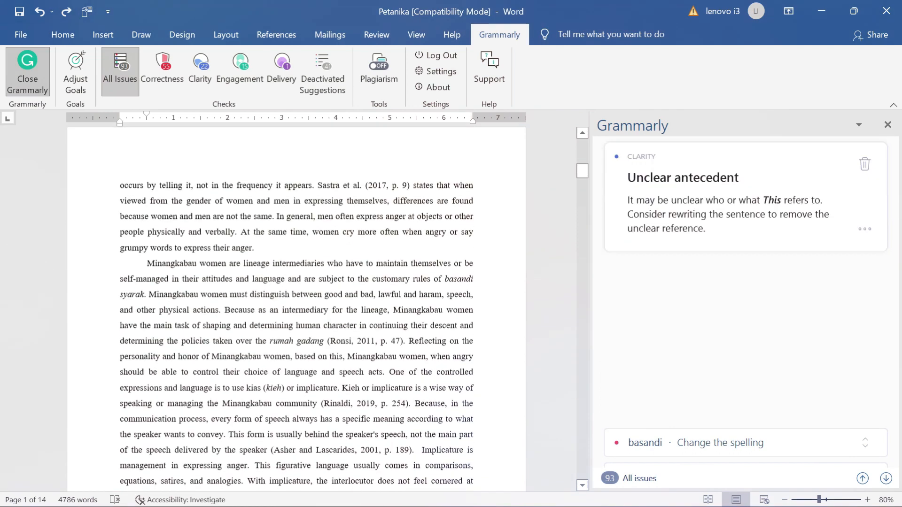
pyautogui.click(463, 357)
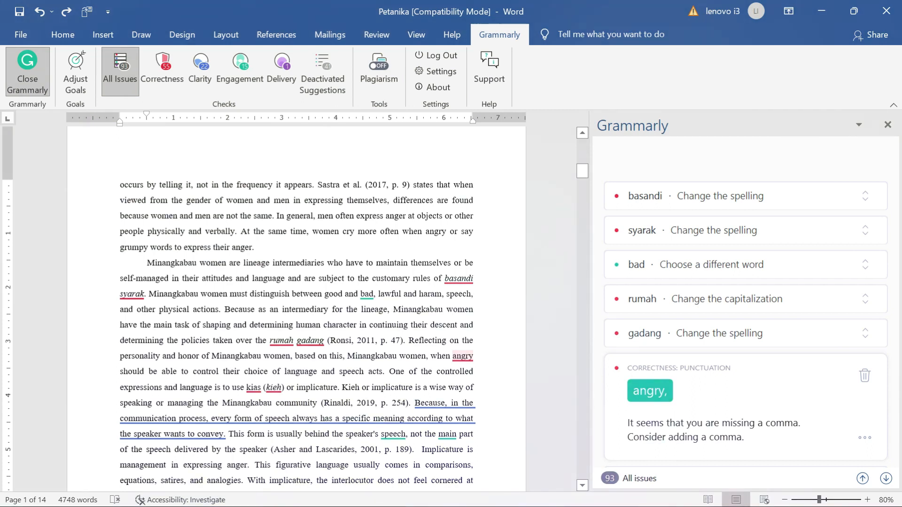
pyautogui.scroll(-3, 296, 306)
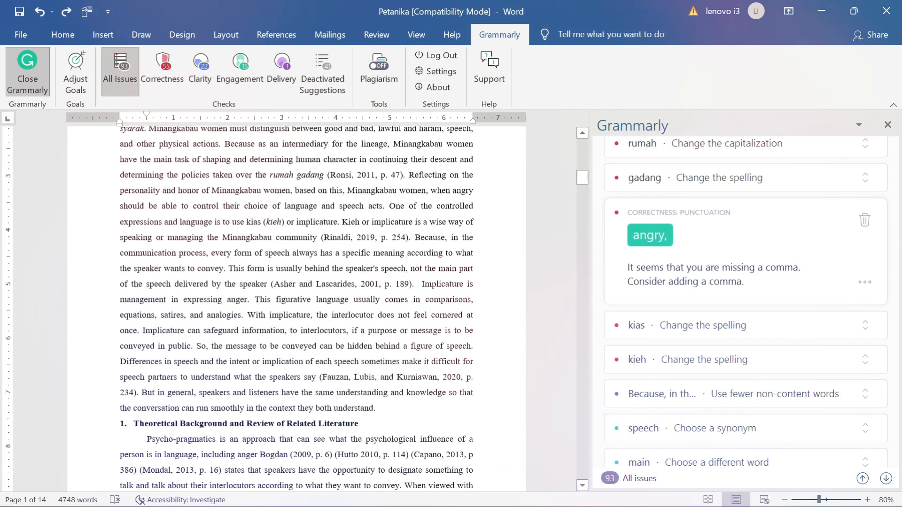
pyautogui.scroll(-3, 356, 378)
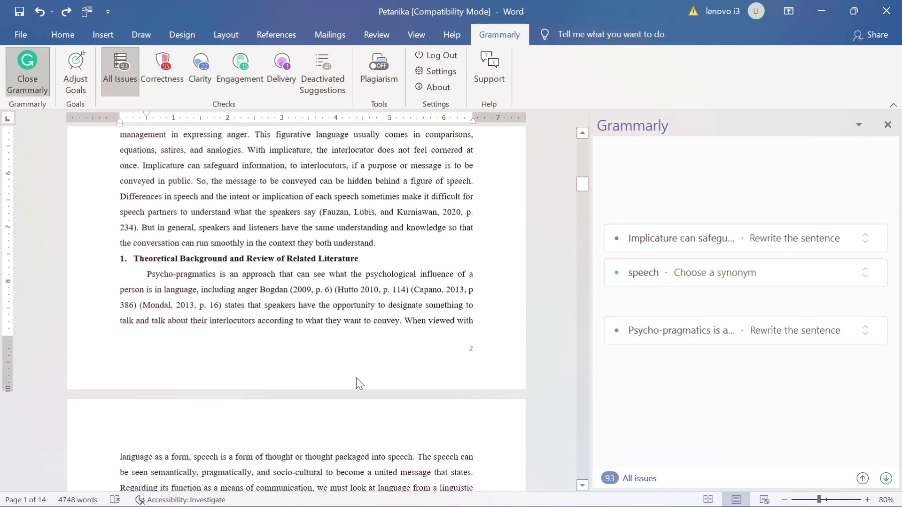
# Examine the readability suggestions for the sentences starting "Psycho-pragmatics is an approach" and "The speech can be seen semantically"
pyautogui.click(312, 321)
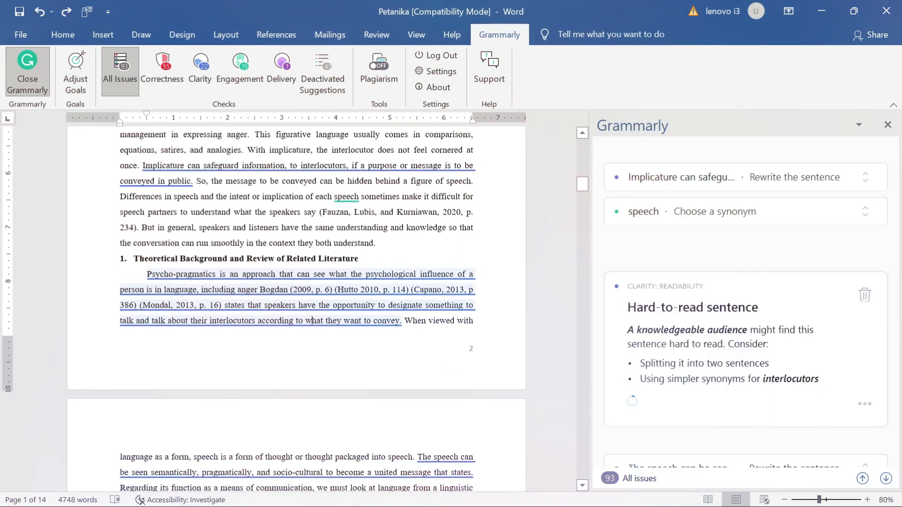
pyautogui.scroll(-2, 397, 353)
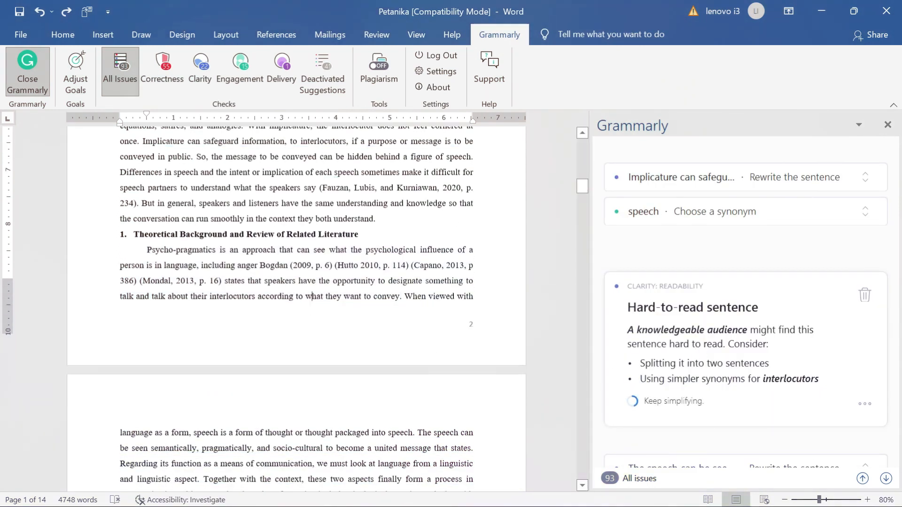
pyautogui.scroll(-1, 296, 305)
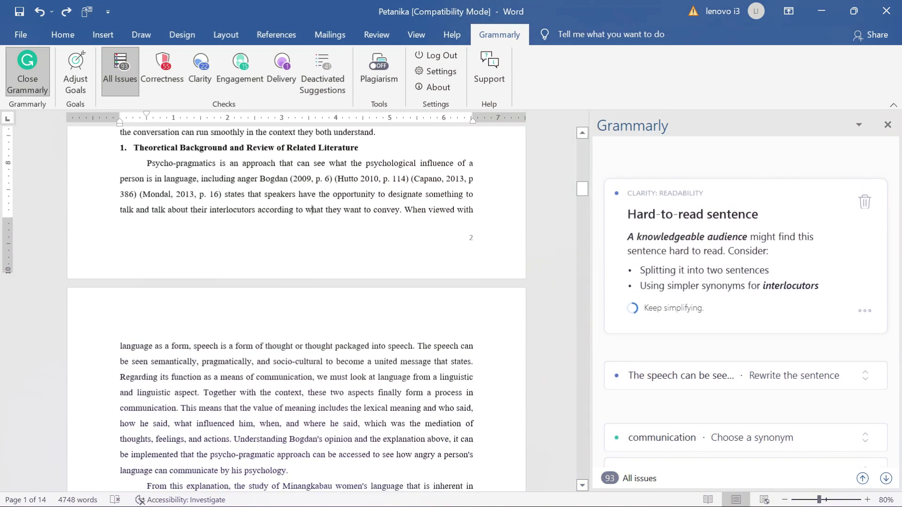
pyautogui.click(443, 339)
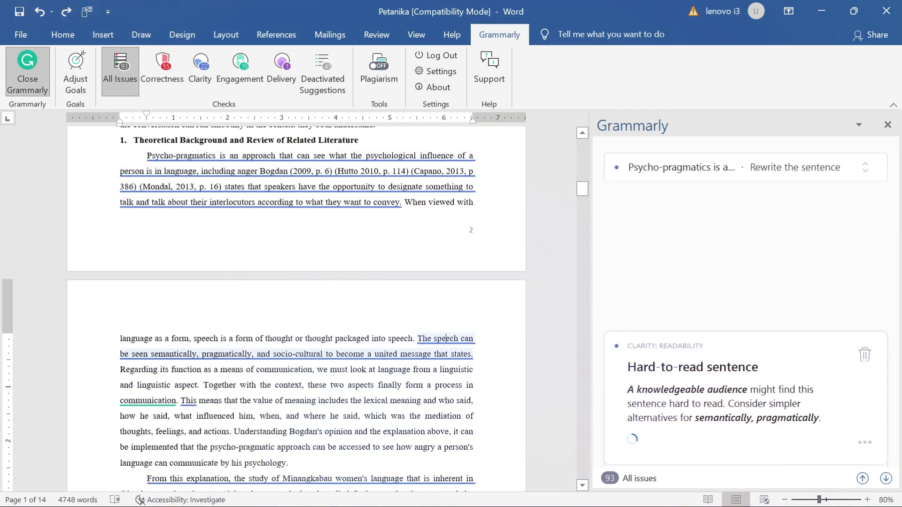
pyautogui.scroll(-2, 296, 305)
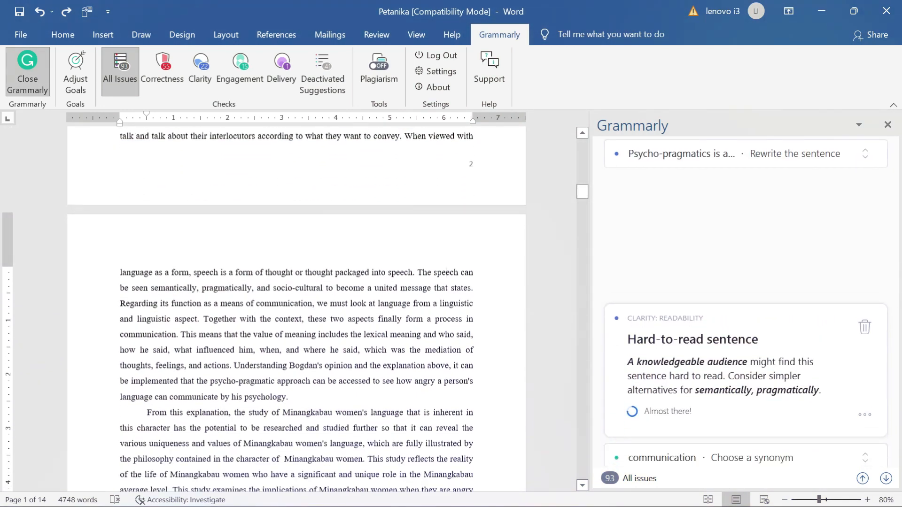
pyautogui.scroll(-1, 296, 305)
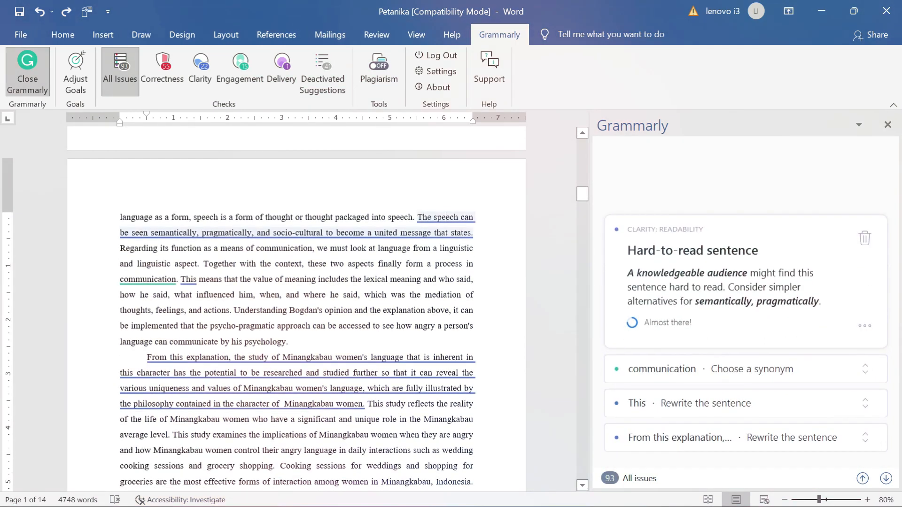
# Review the suggestions on page 3 for "communication", the "From this explanation" sentence, both "anger" synonyms, and the comma in the 2015, p. 244 citation
pyautogui.click(143, 279)
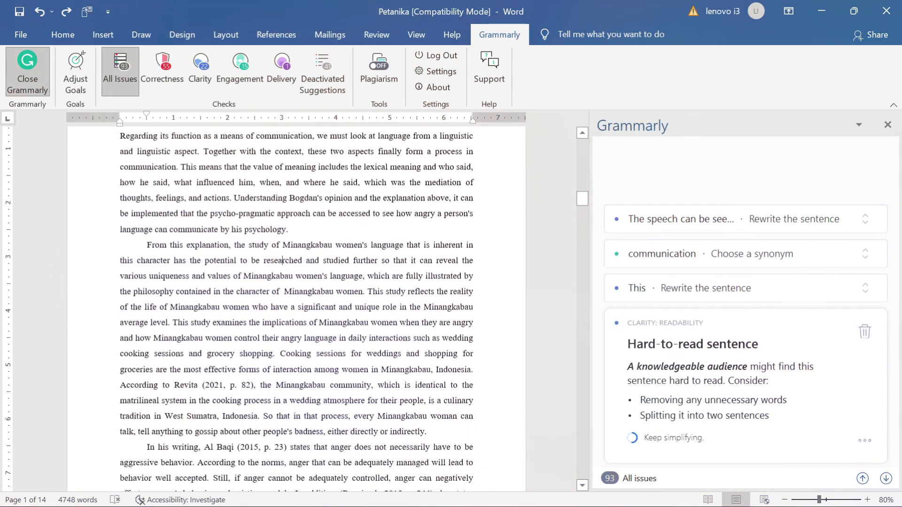
pyautogui.scroll(-3, 296, 308)
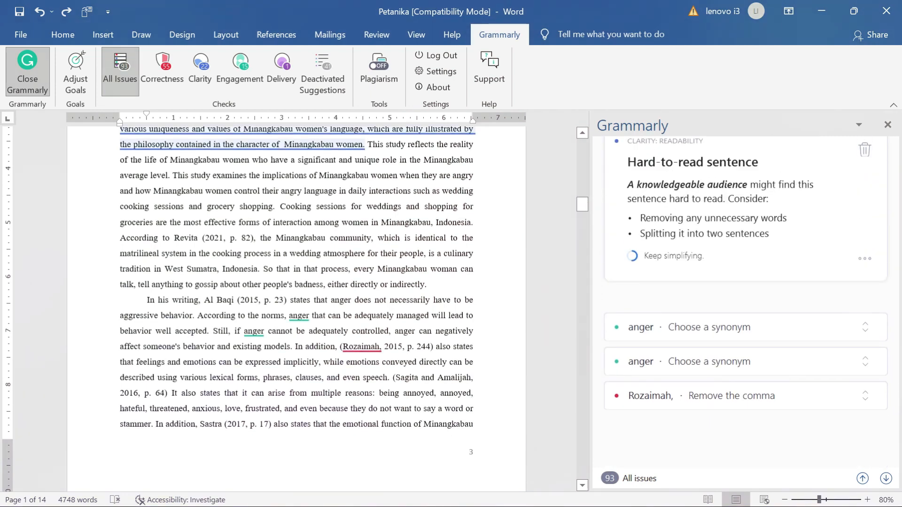
pyautogui.click(710, 328)
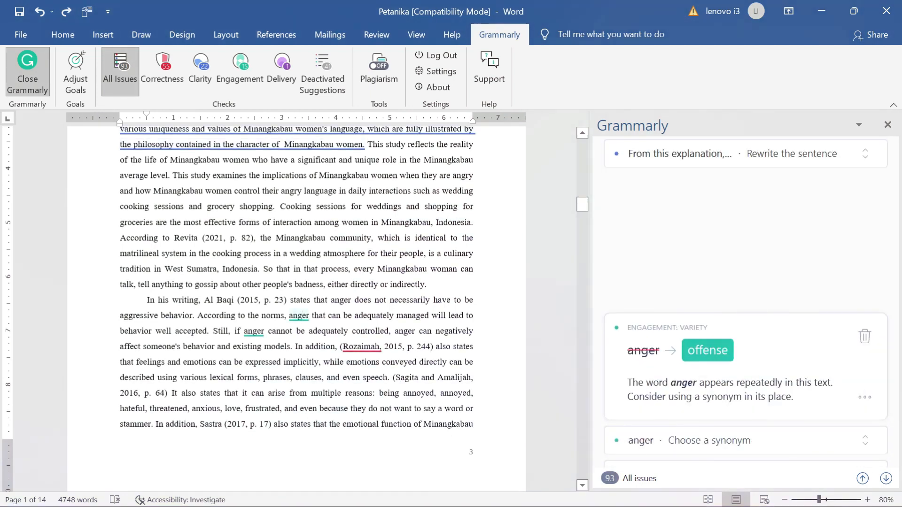
pyautogui.click(258, 331)
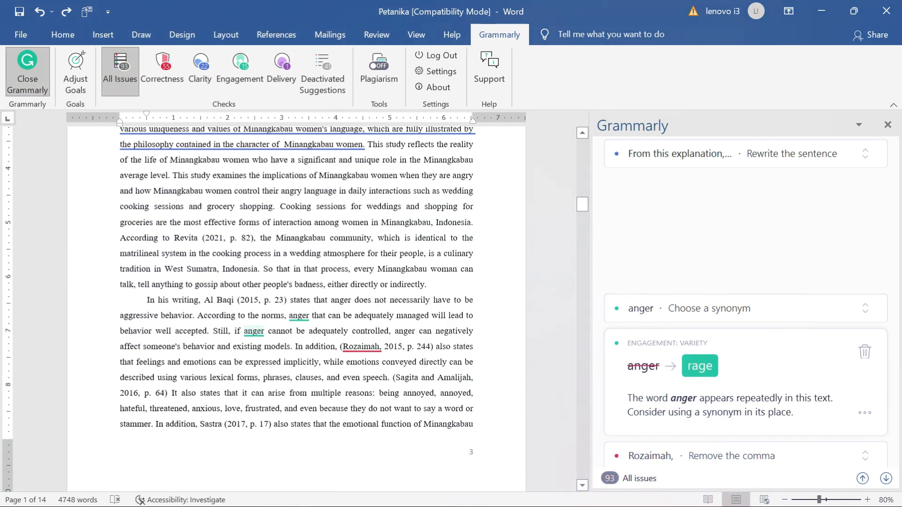
pyautogui.click(362, 347)
pyautogui.scroll(-1, 391, 402)
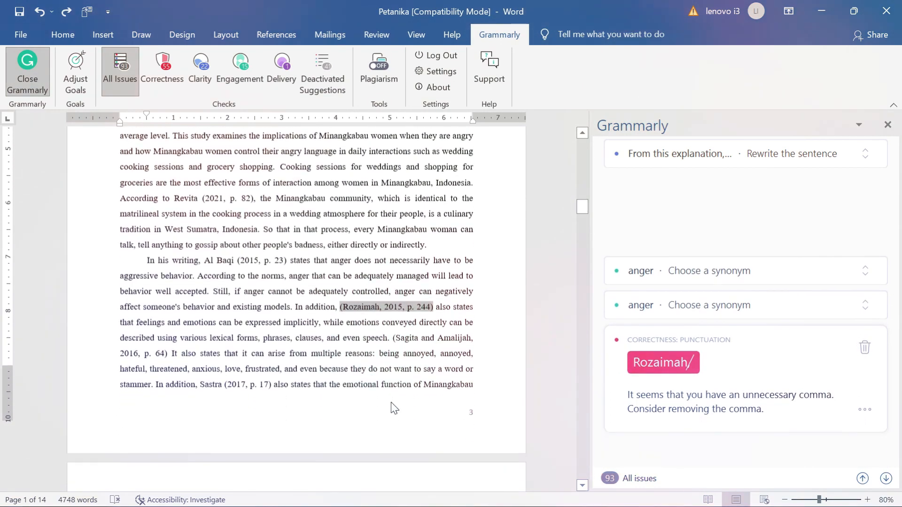
# Review the readability suggestion for the "This paper will discuss" sentence just before the METHOD heading on page 4
pyautogui.scroll(-6, 391, 403)
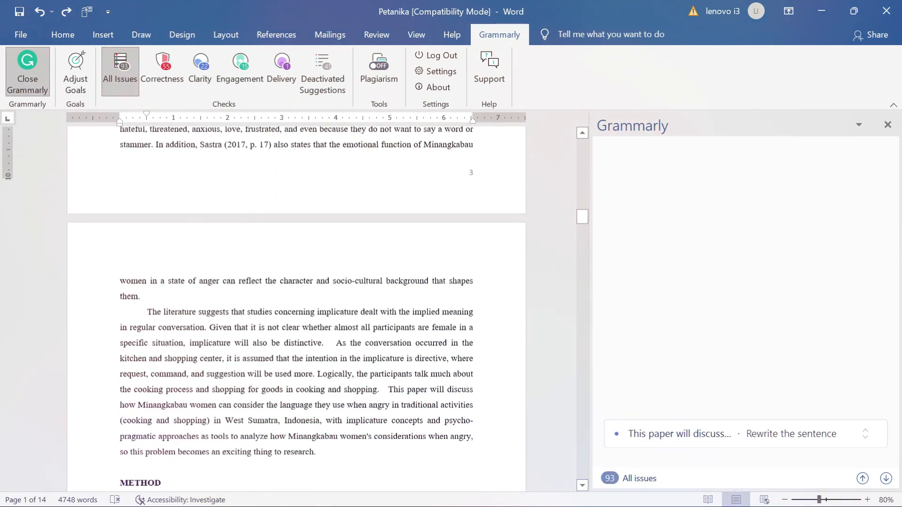
pyautogui.scroll(-2, 391, 402)
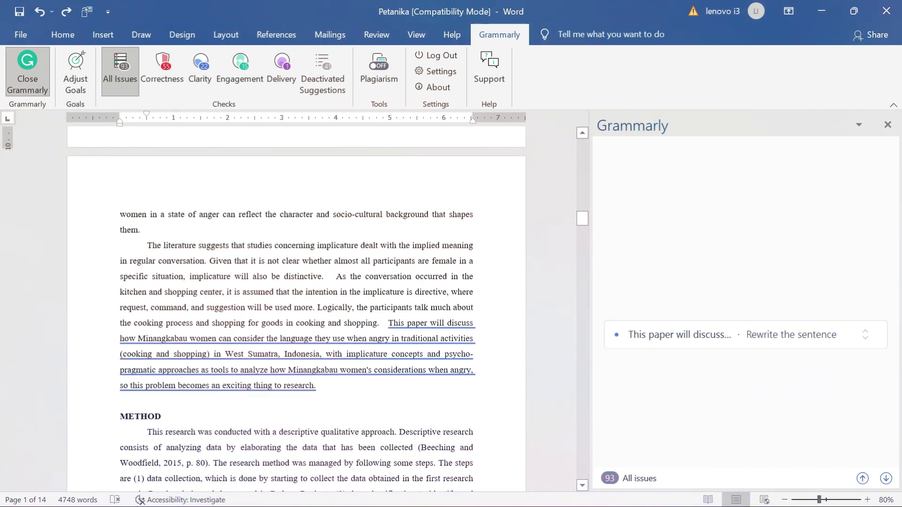
pyautogui.click(301, 355)
pyautogui.scroll(-1, 301, 355)
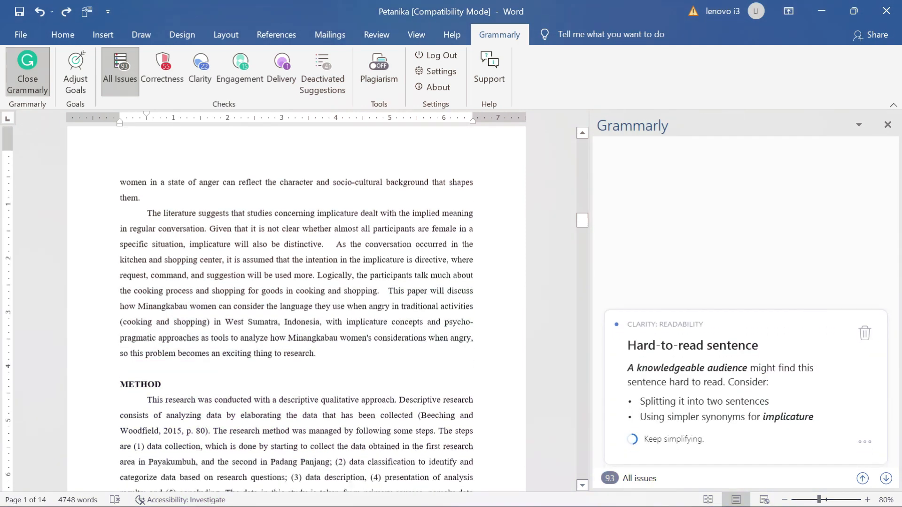
# Review the suggestions for "psychopragmatics" and the passage starting "The data has been translated" at the end of the METHOD text
pyautogui.scroll(-3, 421, 202)
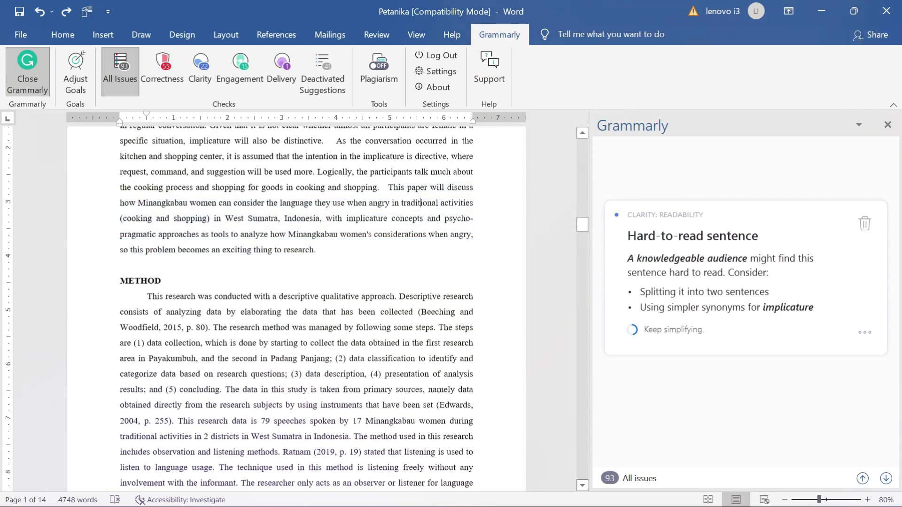
pyautogui.scroll(-3, 421, 203)
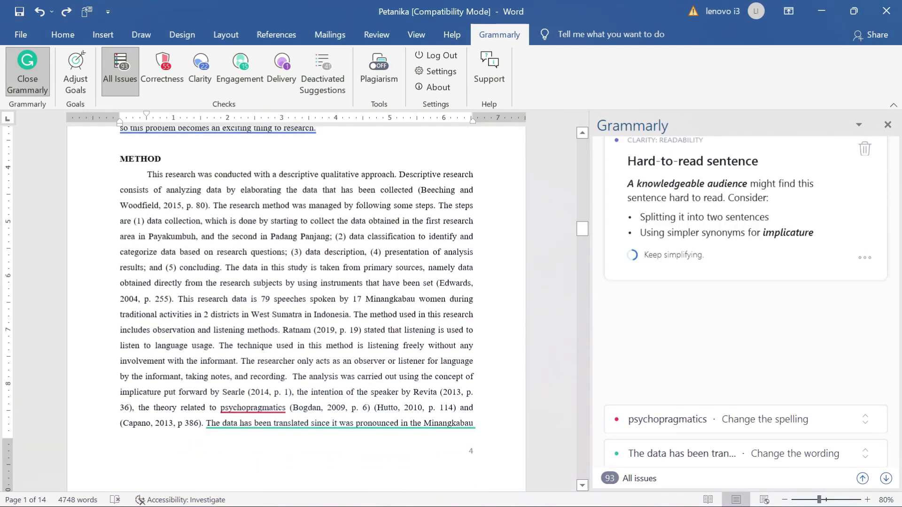
pyautogui.click(263, 408)
pyautogui.click(365, 423)
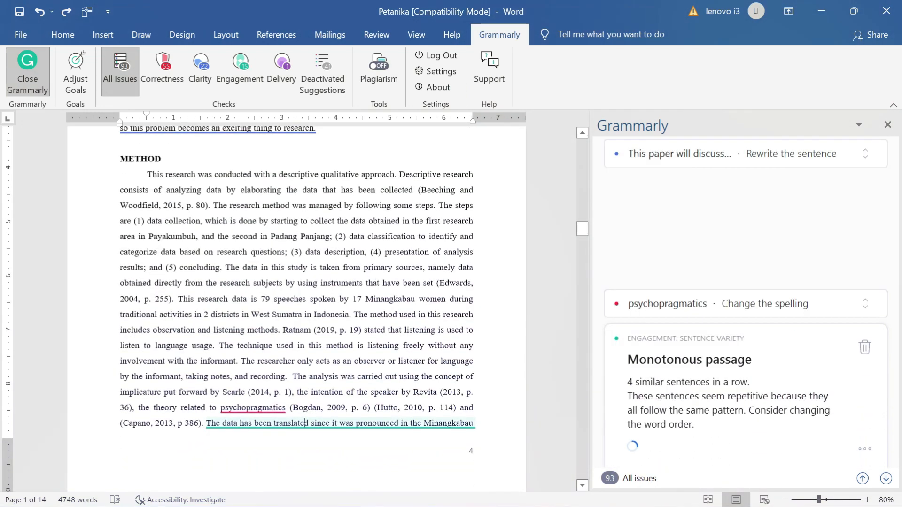
pyautogui.scroll(-1, 366, 414)
pyautogui.scroll(-4, 366, 414)
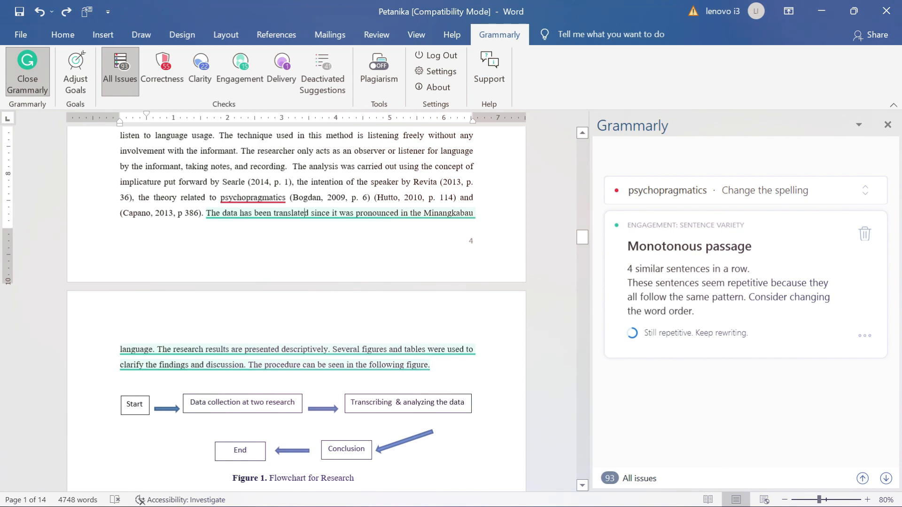
pyautogui.click(387, 350)
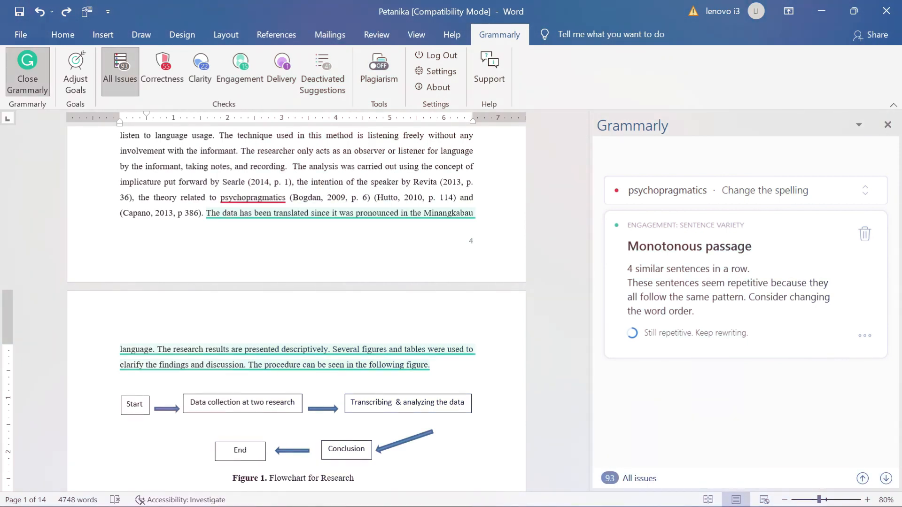
# Return to the start of the article to view its title and abstract
pyautogui.scroll(15, 296, 305)
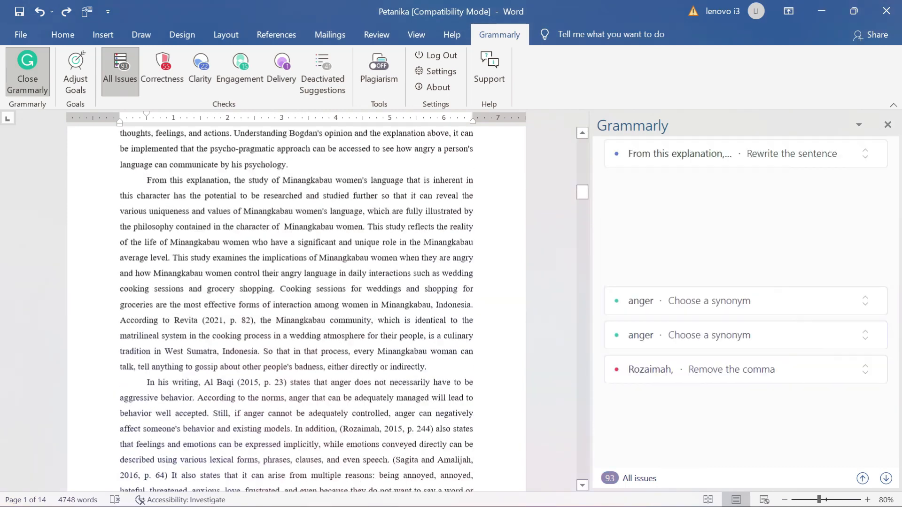
pyautogui.scroll(12, 208, 216)
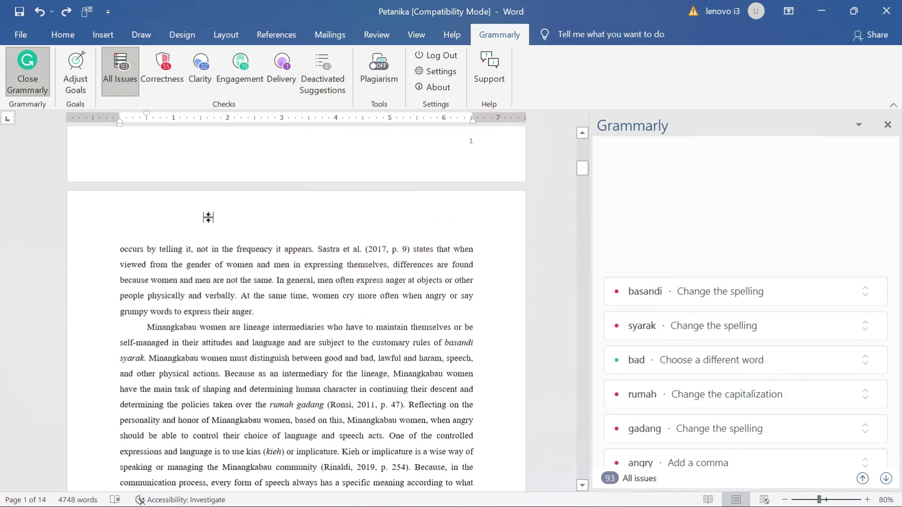
pyautogui.scroll(3, 296, 305)
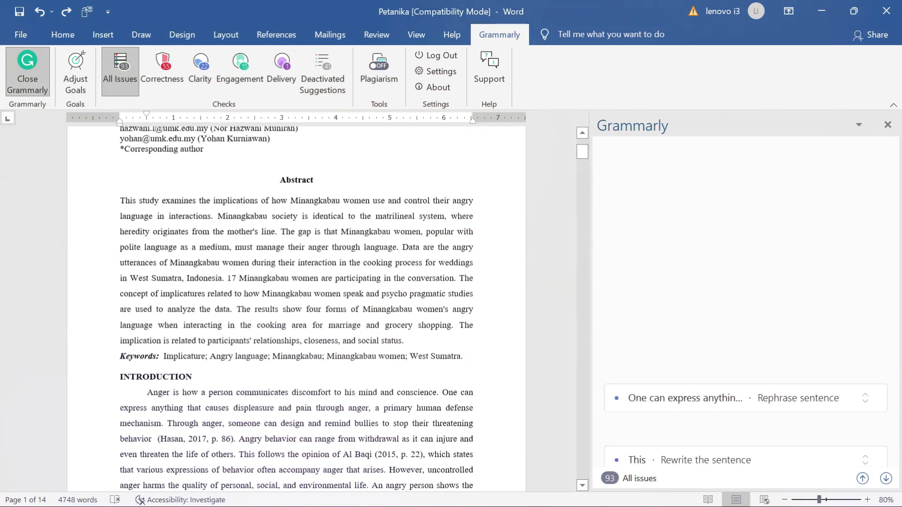
pyautogui.scroll(1, 296, 305)
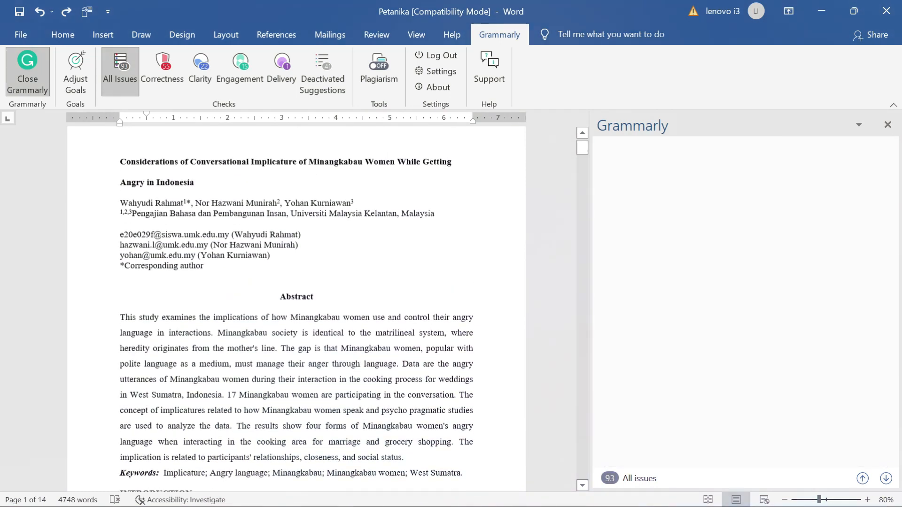
pyautogui.scroll(-1, 296, 305)
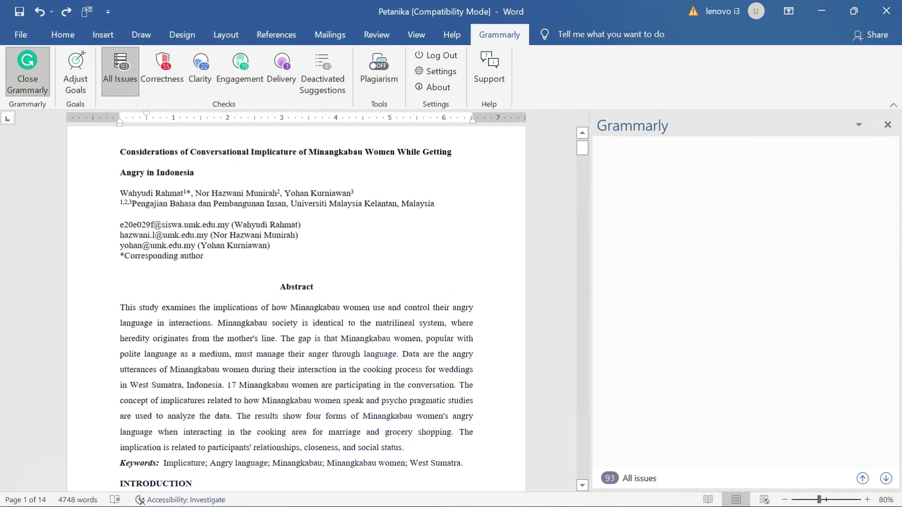